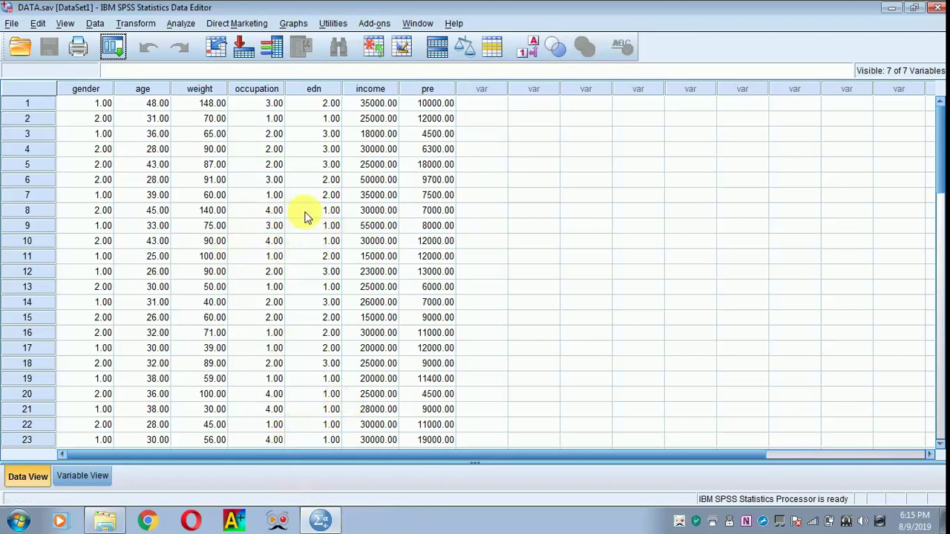
Open the Transform menu to reach Recode into Different Variables.
left_click(149, 28)
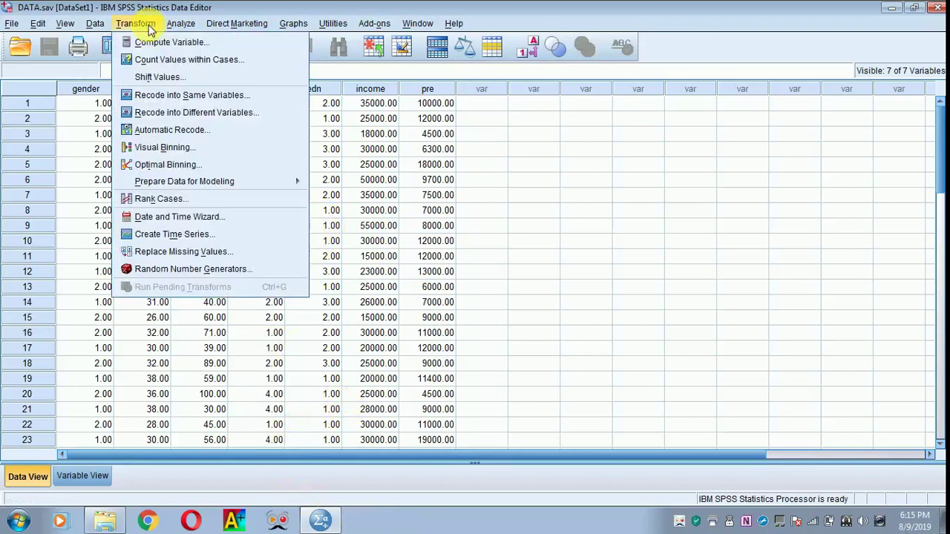
Map income to a new output variable named 'incomed' in Recode into Different Variables.
left_click(171, 114)
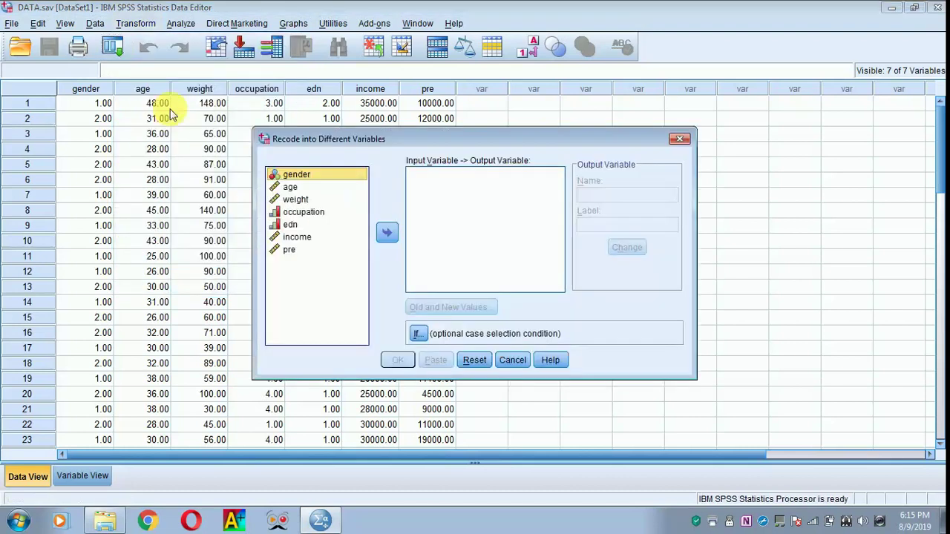
left_click(285, 239)
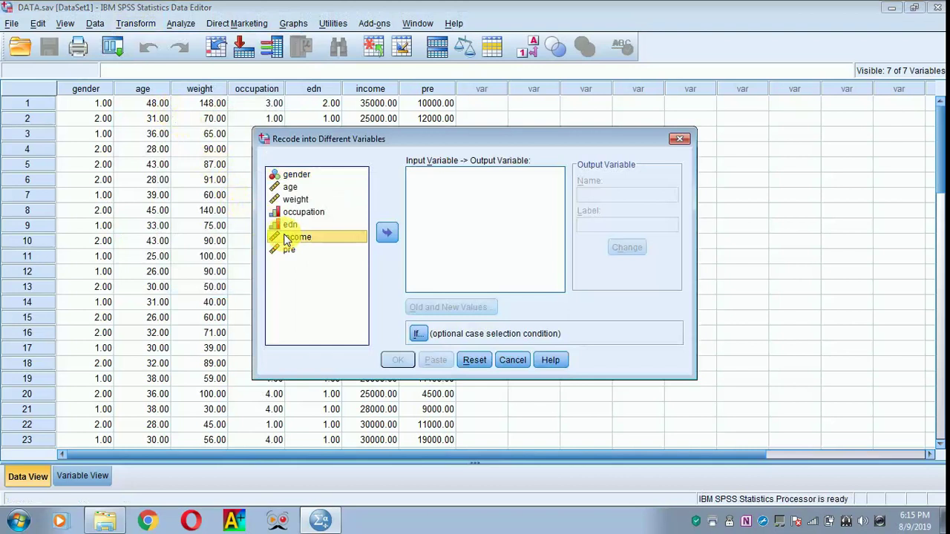
left_click(386, 235)
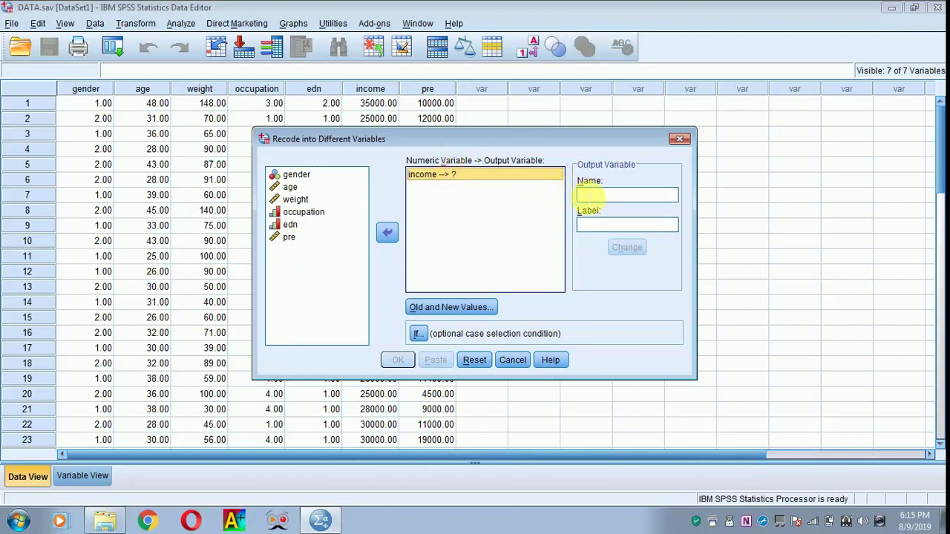
left_click(598, 195)
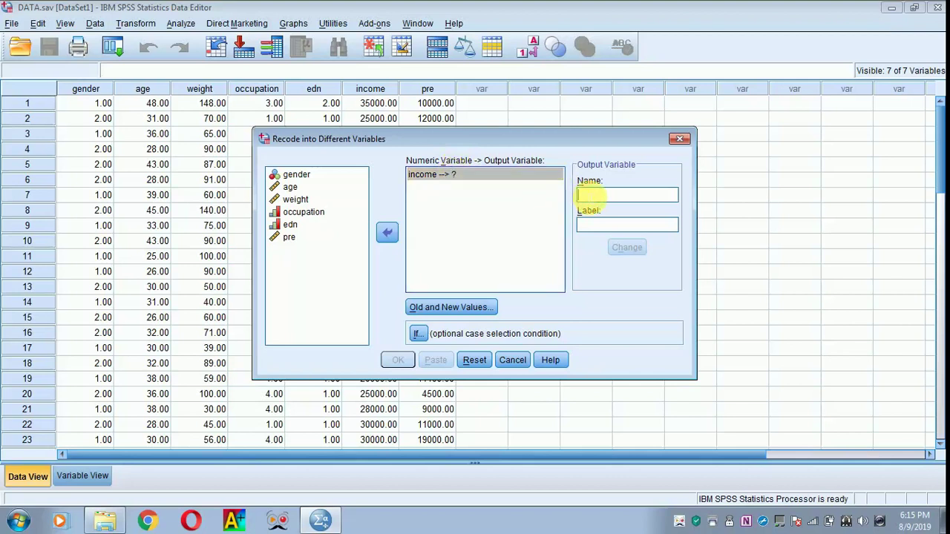
type("incom")
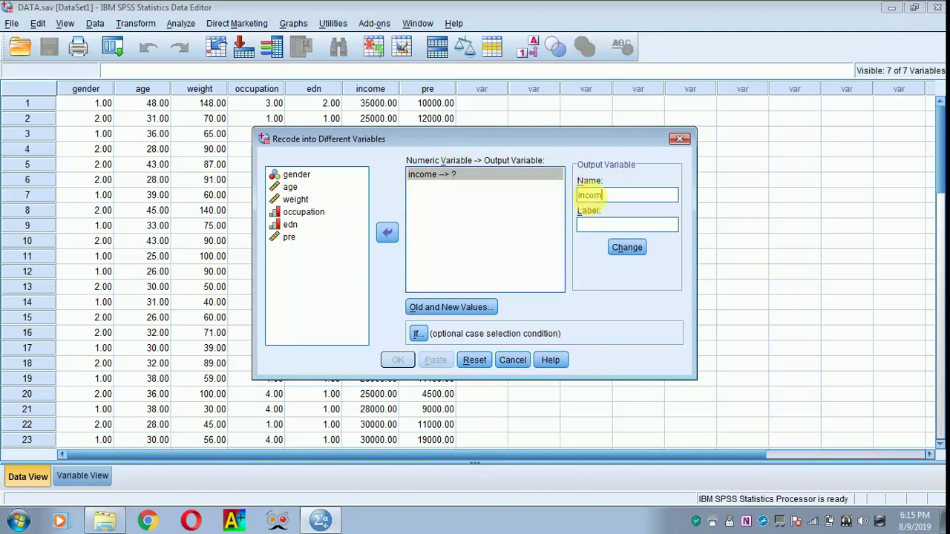
type("ed")
left_click(625, 250)
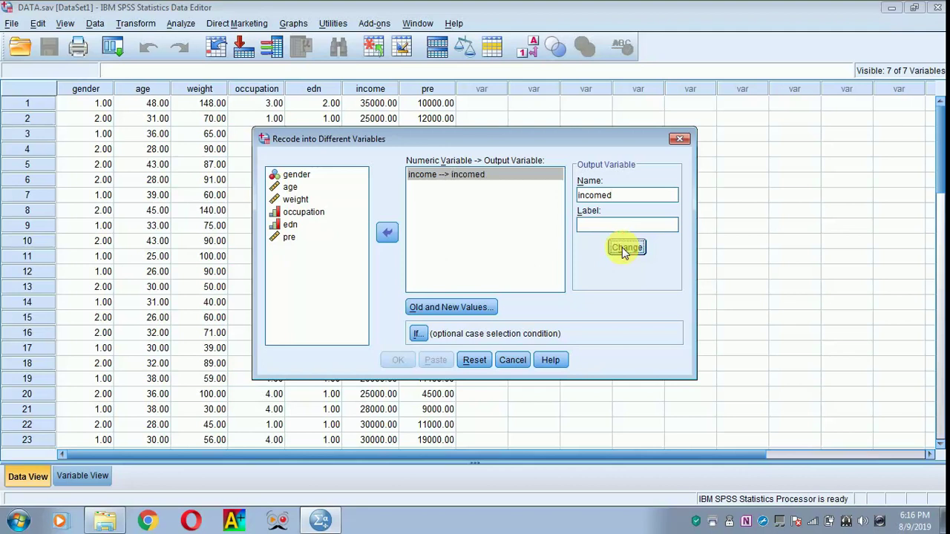
In Old and New Values, add the rule: income range 0 through 50000 becomes 1.
left_click(481, 310)
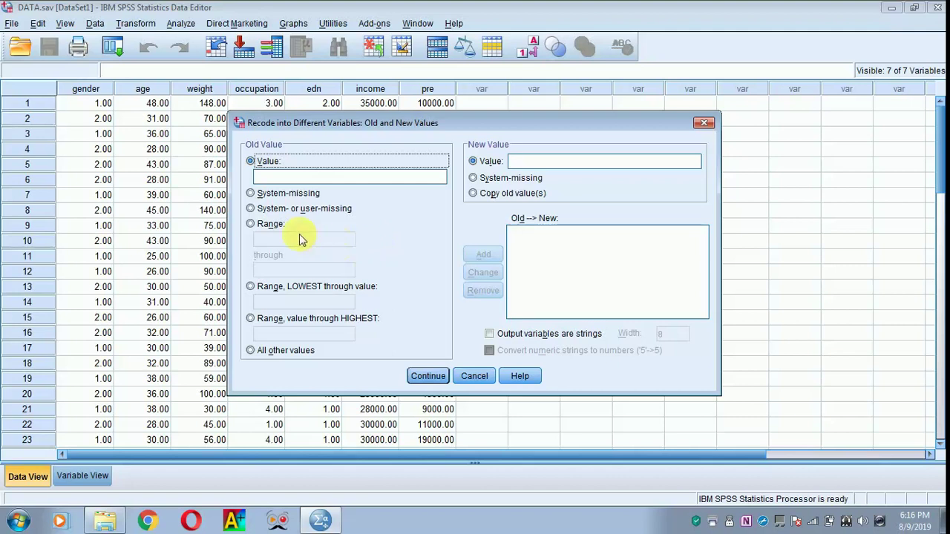
left_click(252, 225)
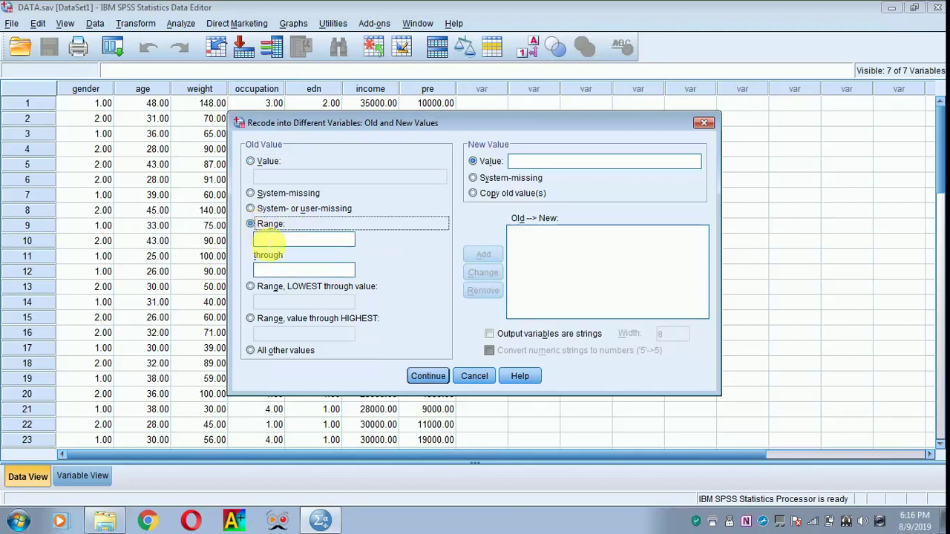
left_click(269, 239)
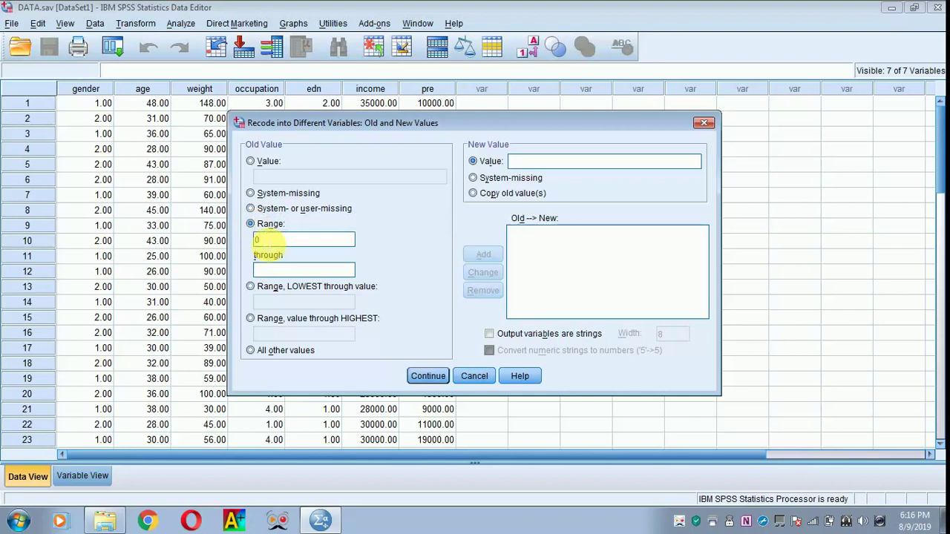
type("0")
left_click(267, 274)
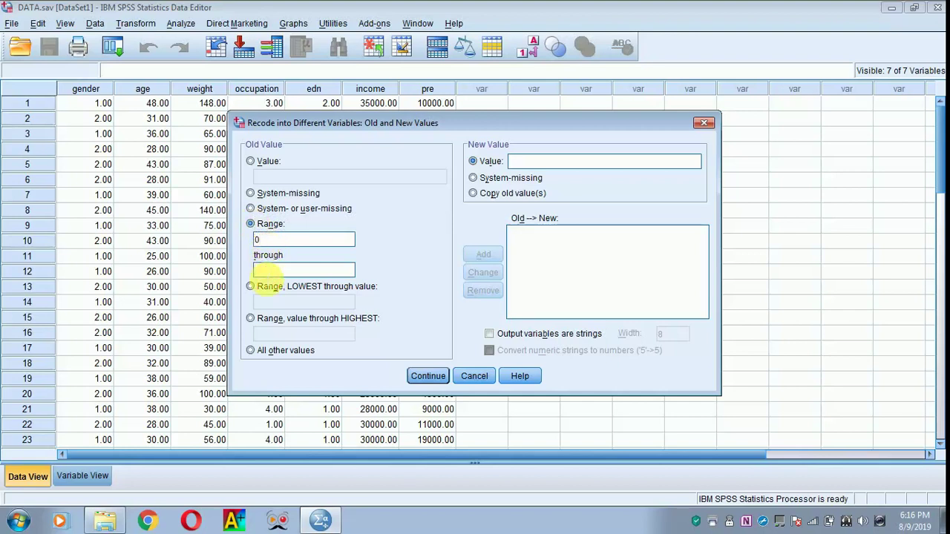
type("50000")
left_click(523, 161)
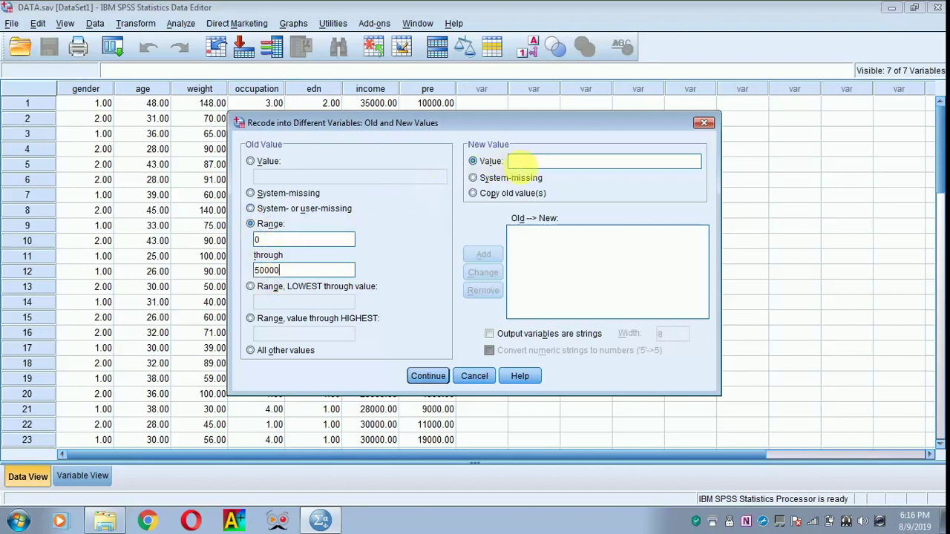
type("1")
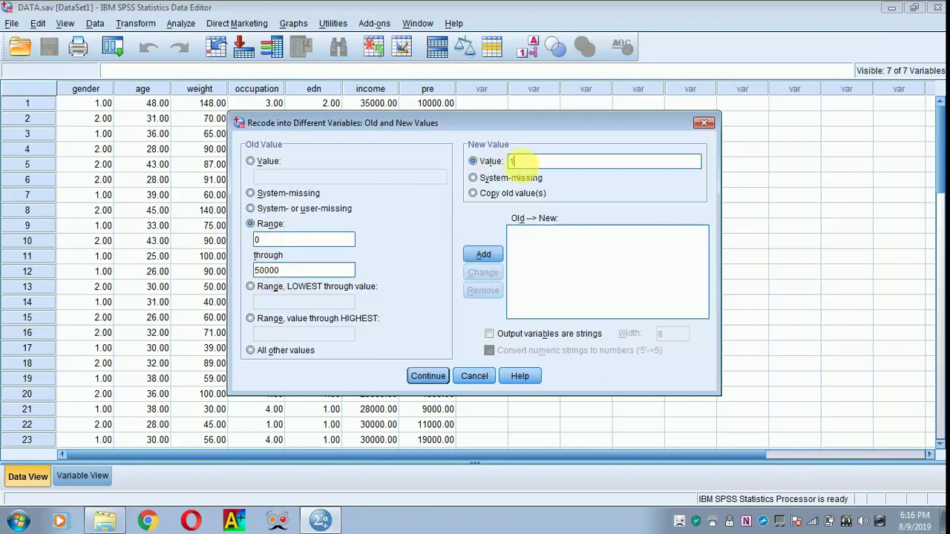
left_click(484, 255)
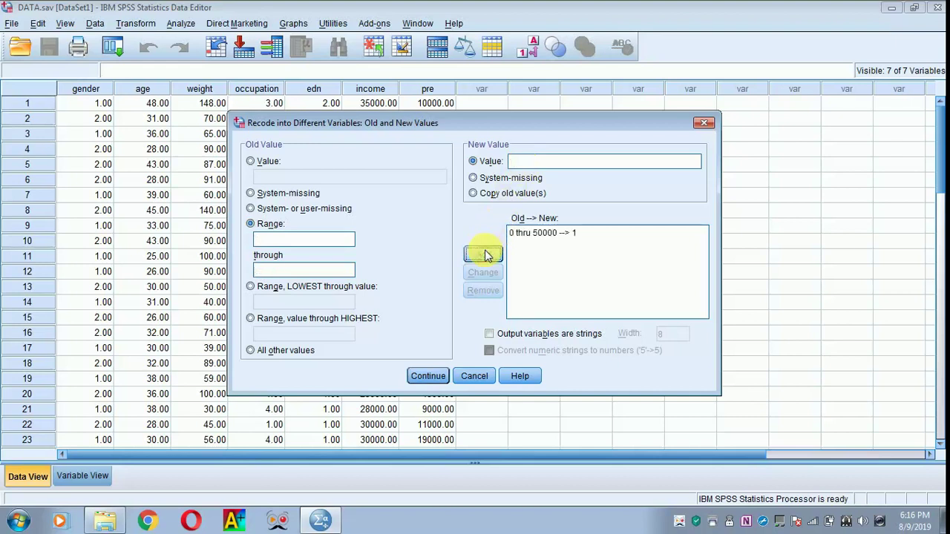
Add the second rule, 50001 through 100000 becomes 2, and return to the recode dialog.
left_click(312, 245)
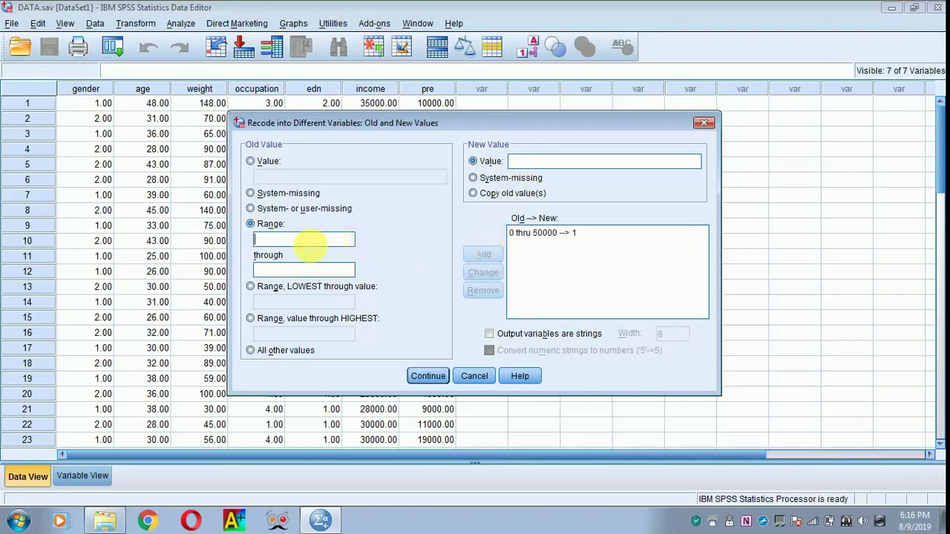
type("50000 --> ")
type("1")
key("BackSpace")
key("BackSpace")
type("1")
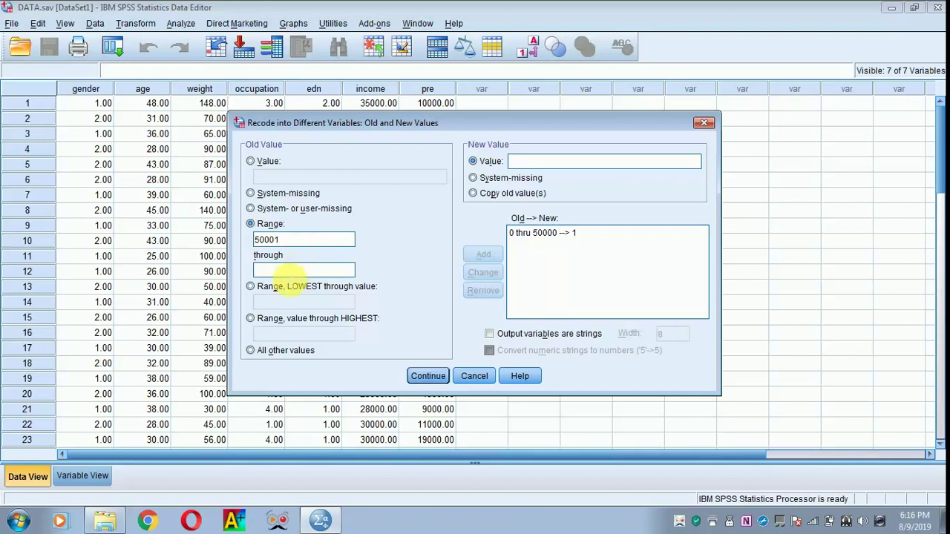
left_click(288, 274)
type("100000")
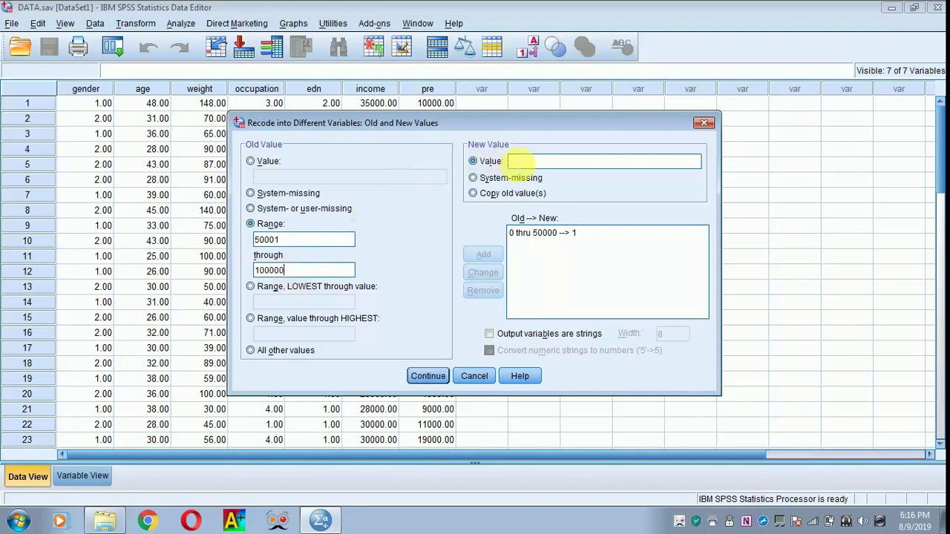
type("2")
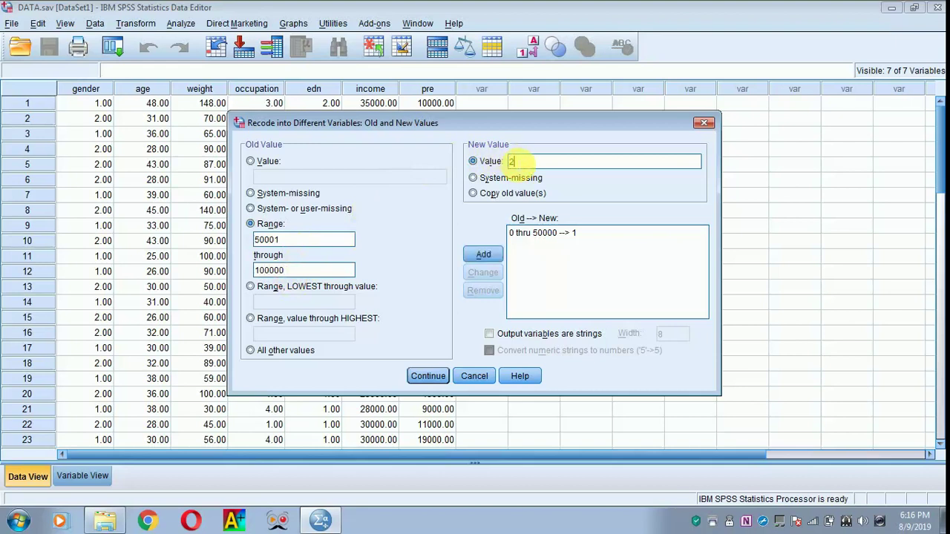
left_click(483, 258)
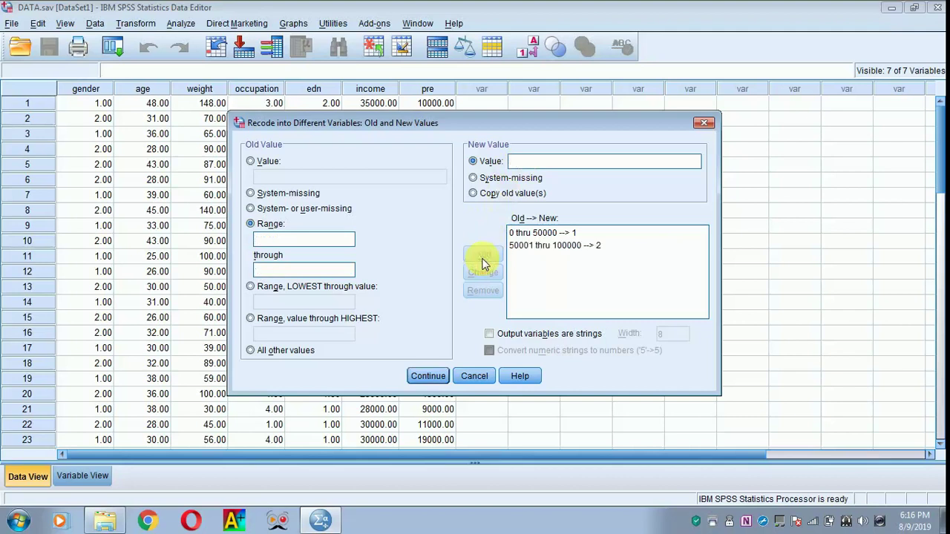
left_click(426, 378)
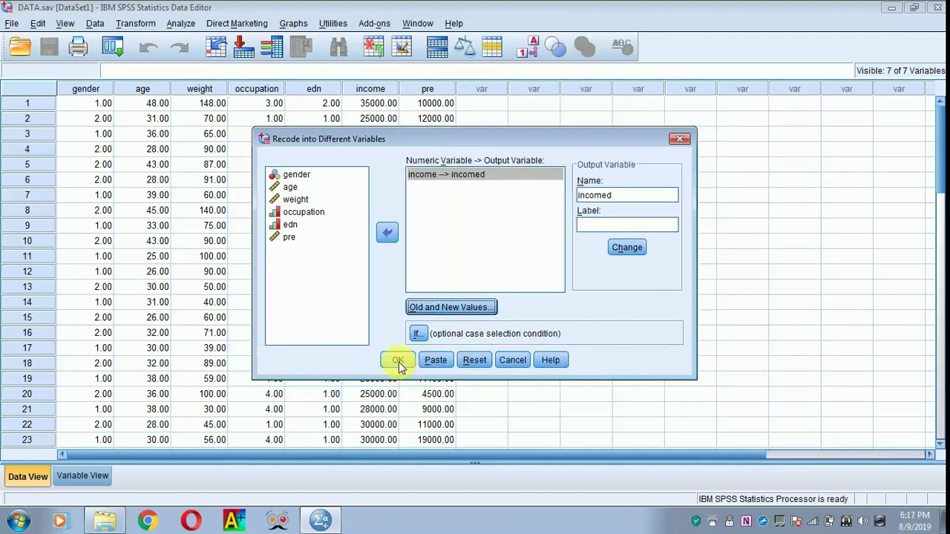
Run the recode to create the incomed column, then close the output without saving.
left_click(398, 362)
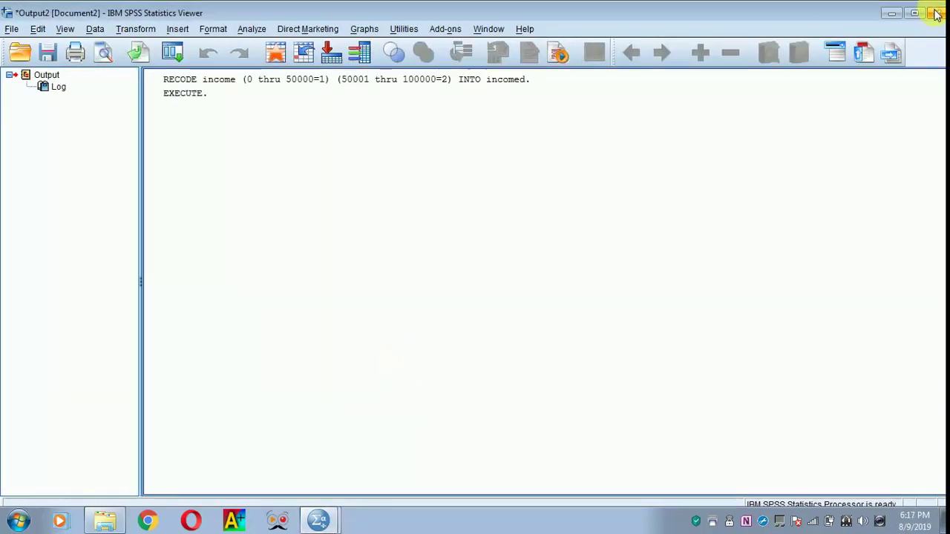
left_click(937, 15)
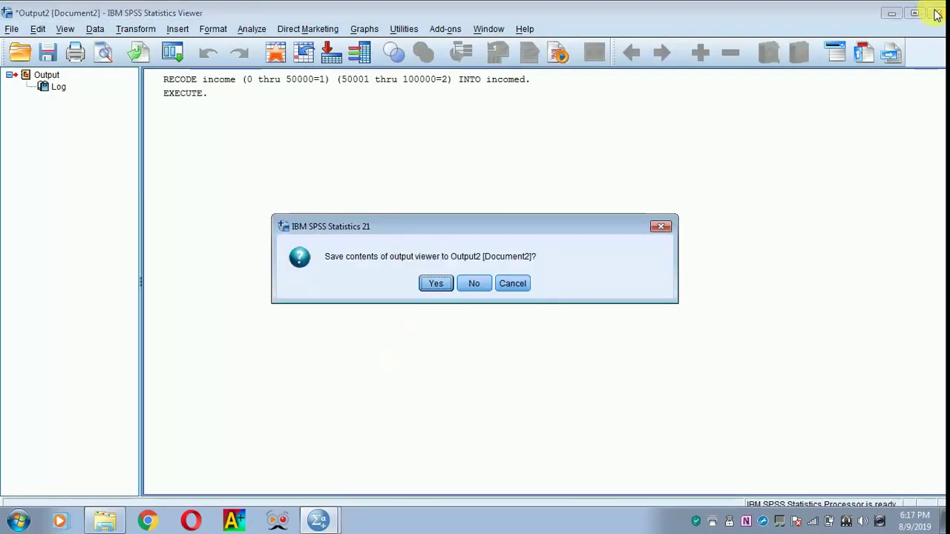
left_click(467, 284)
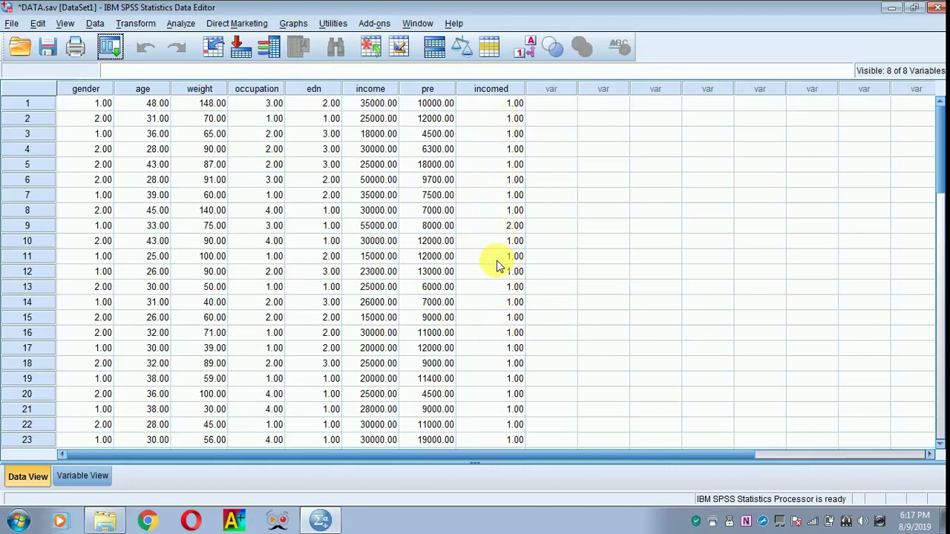
Set up Crosstabs with gender in columns and incomed in rows.
left_click(179, 25)
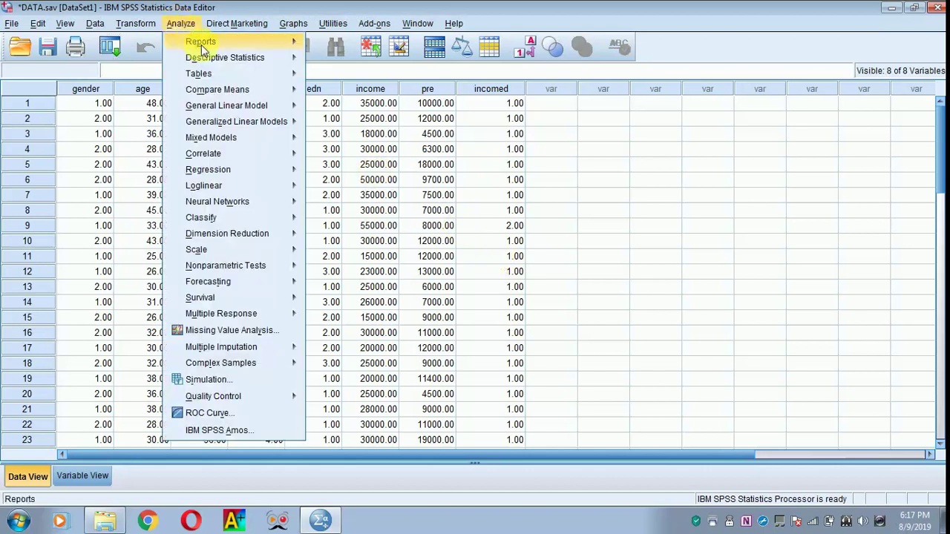
mouse_move(214, 58)
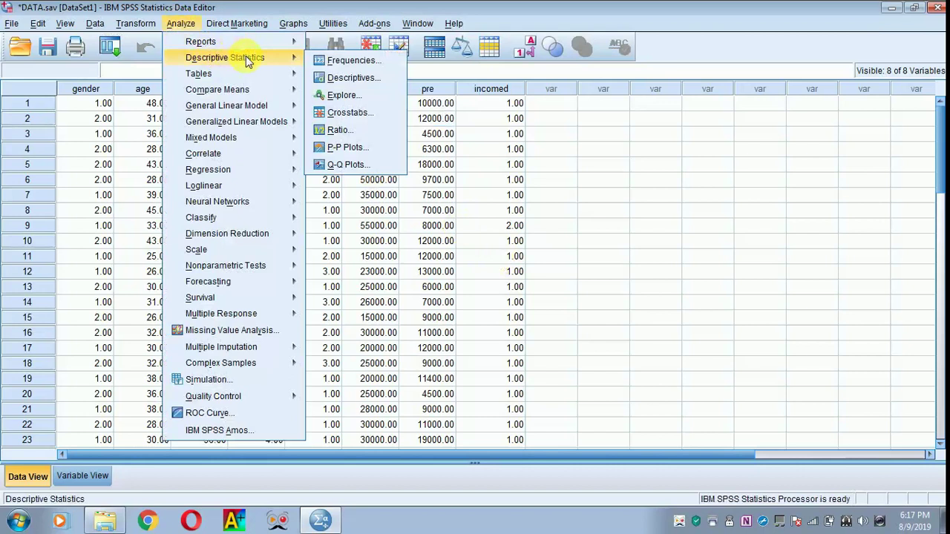
left_click(336, 113)
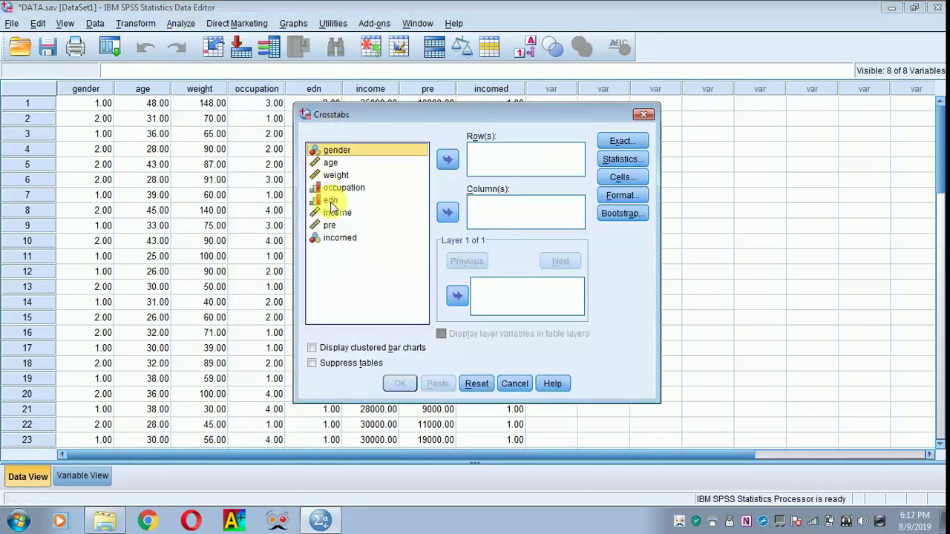
left_click(443, 213)
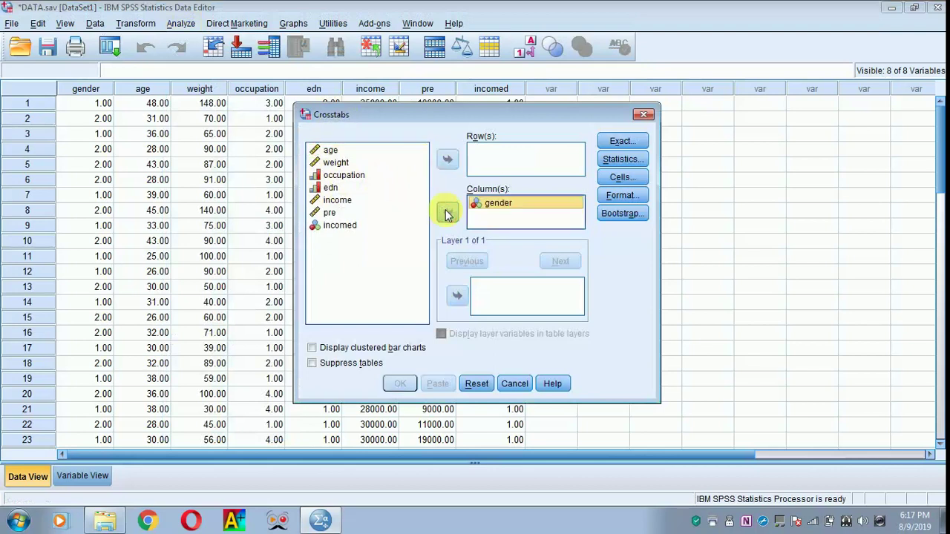
left_click(354, 226)
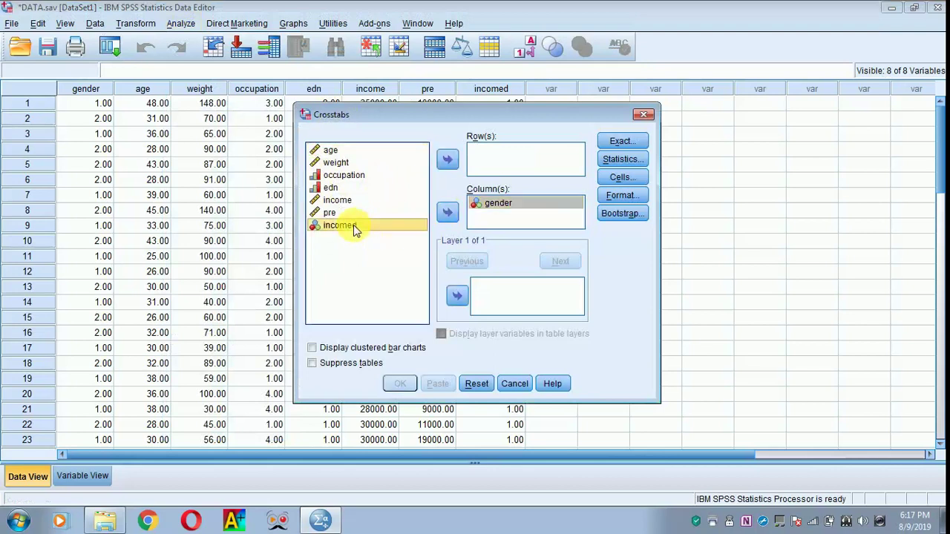
left_click(448, 161)
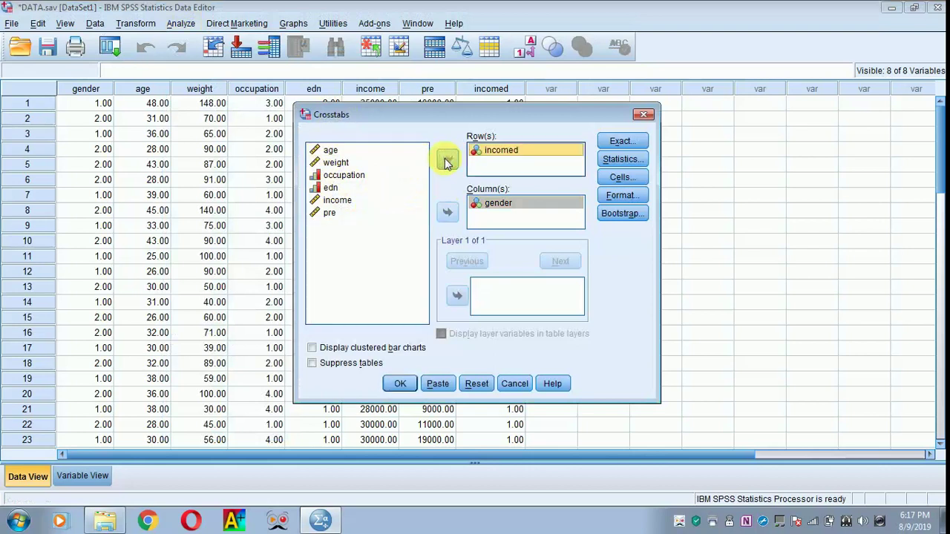
Turn on column percentages in the crosstab cell display options.
left_click(605, 178)
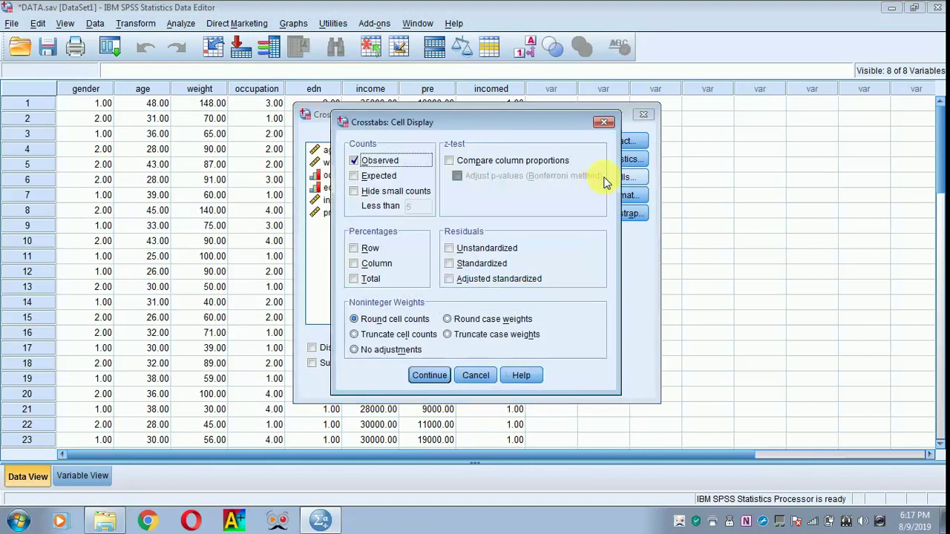
left_click(356, 266)
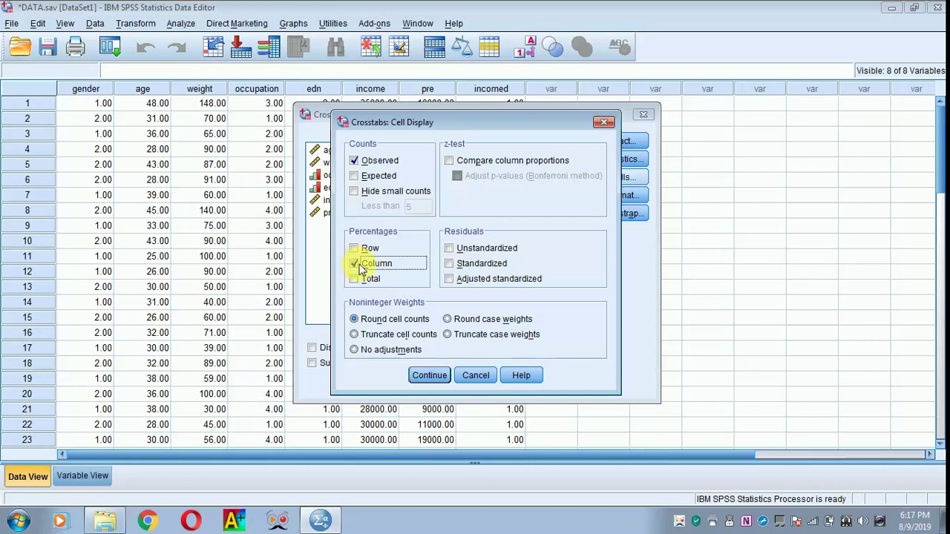
left_click(428, 376)
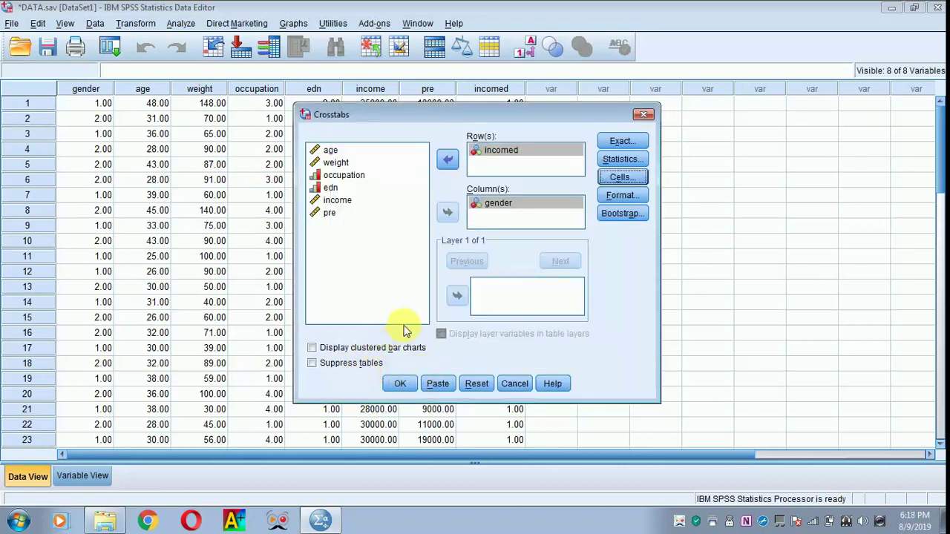
Run the crosstab and select the incomed * gender table showing 92.0% and 96.0% in incomed 1.
left_click(399, 386)
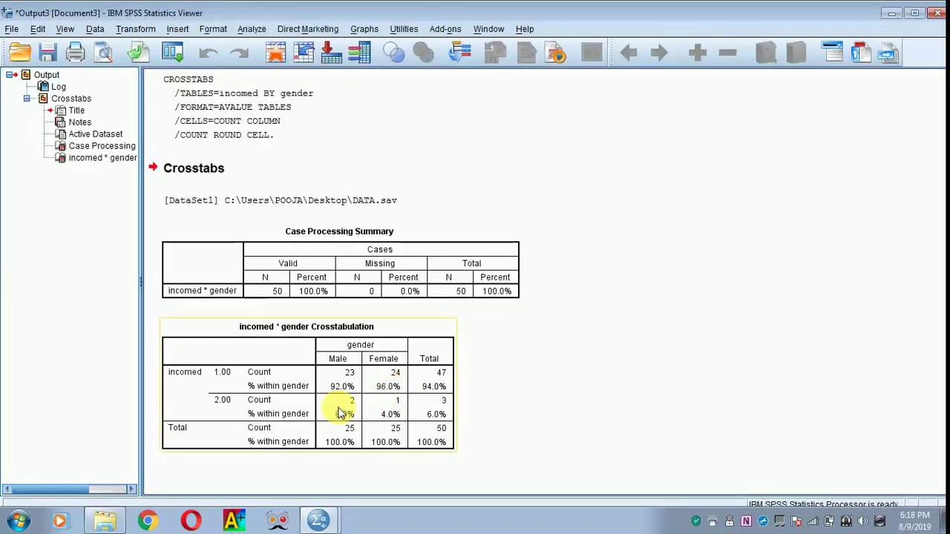
left_click(393, 410)
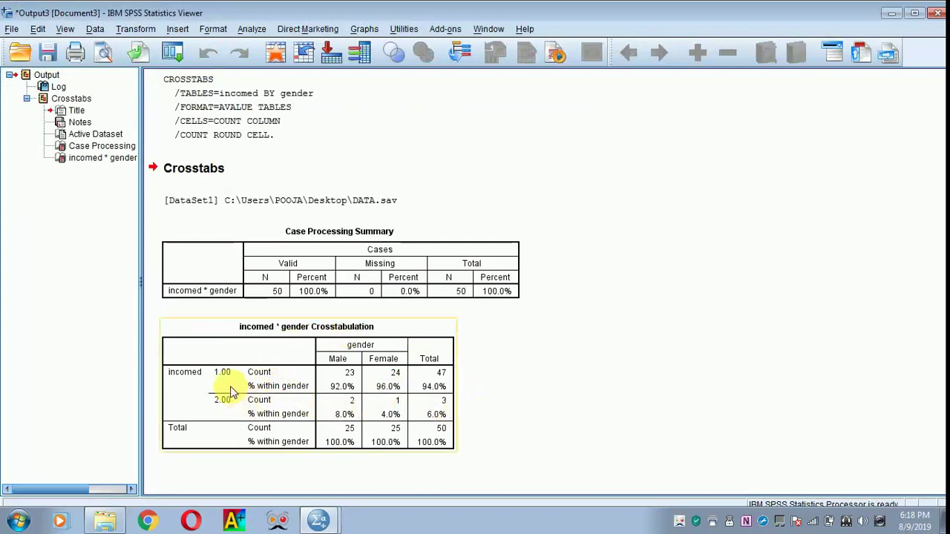